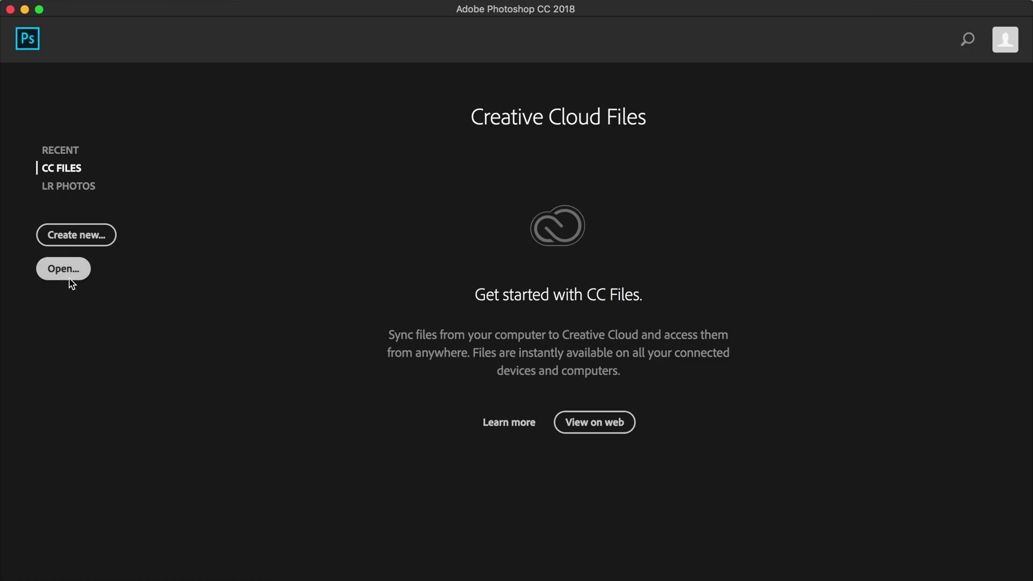
# - Open the Drone Footage video file
pyautogui.click(70, 279)
pyautogui.click(371, 112)
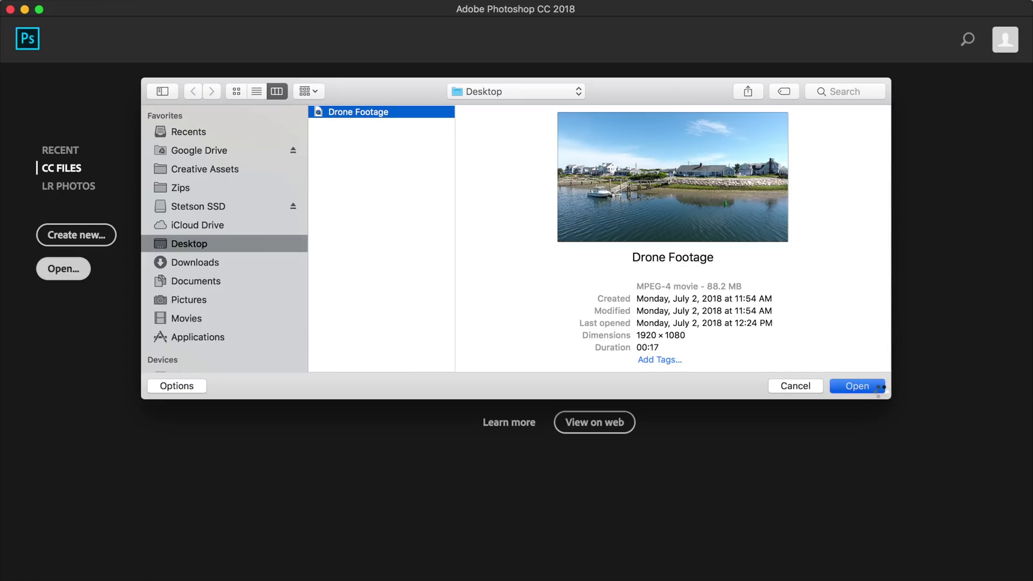
pyautogui.click(879, 387)
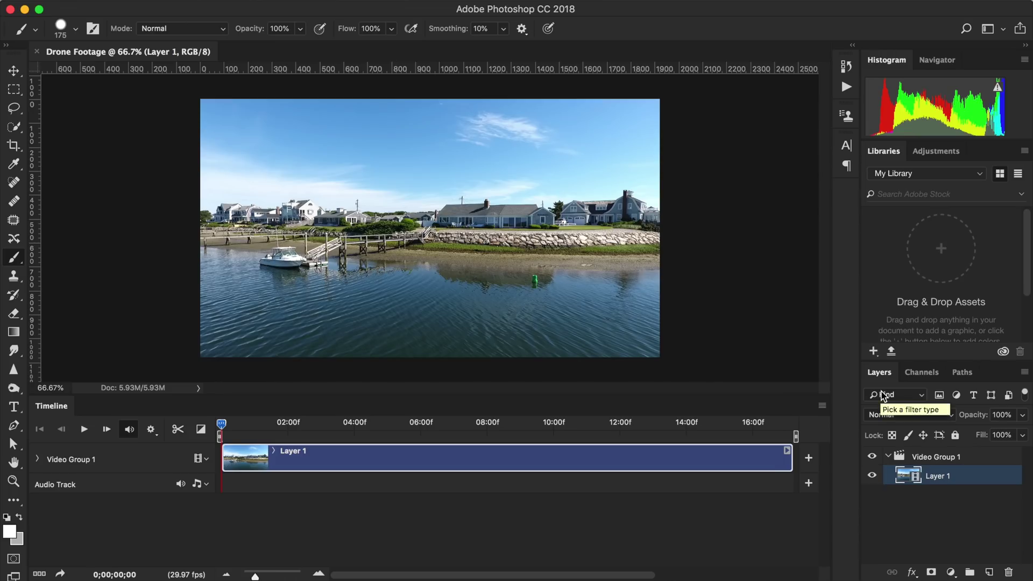
# - Trim the clip to about three seconds, enable Loop Playback, and play it
pyautogui.moveTo(793, 457); pyautogui.dragTo(617, 456)
pyautogui.moveTo(224, 457); pyautogui.dragTo(476, 457)
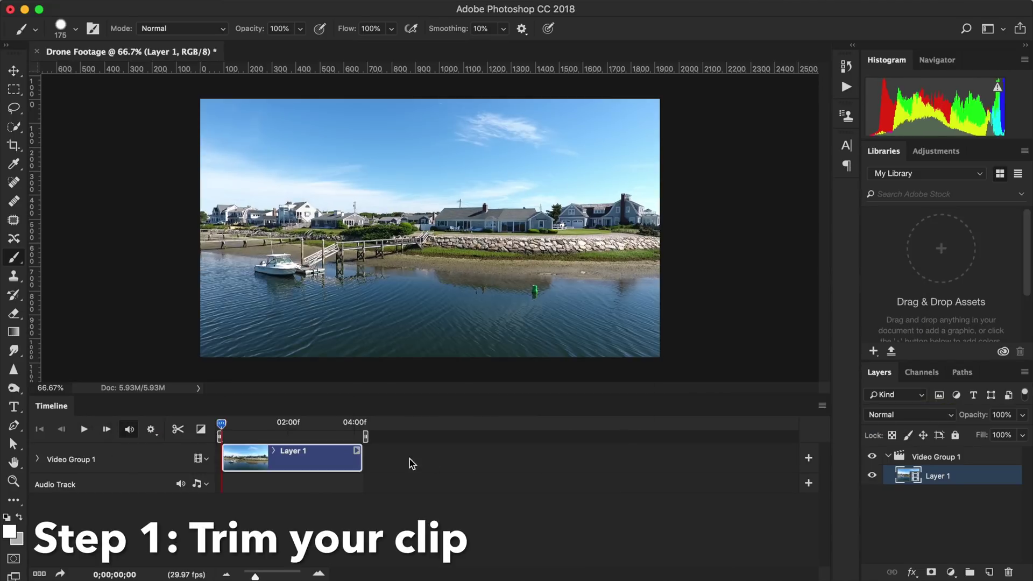
pyautogui.moveTo(361, 456); pyautogui.dragTo(317, 460)
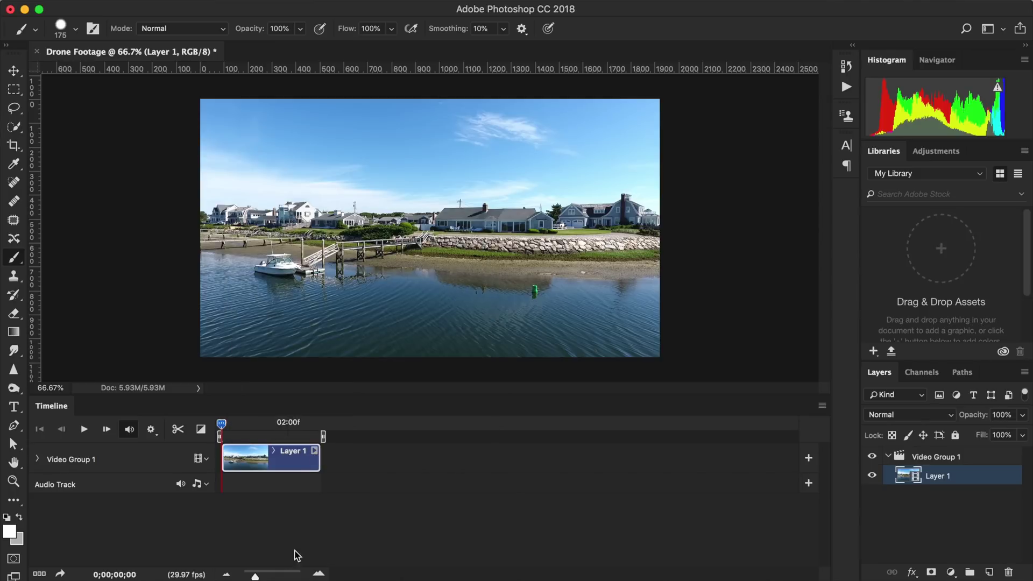
pyautogui.moveTo(257, 576); pyautogui.dragTo(263, 576)
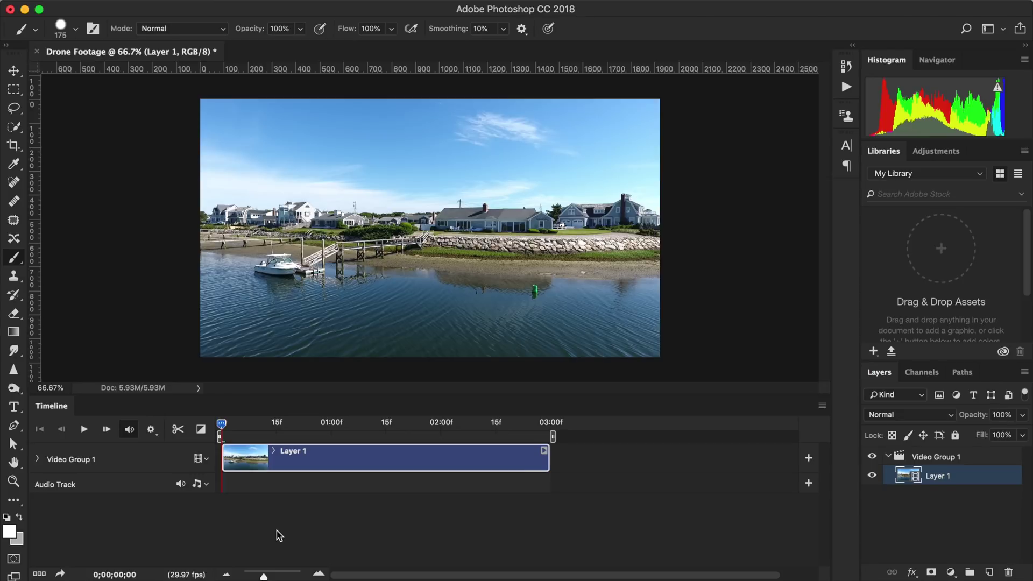
pyautogui.click(151, 429)
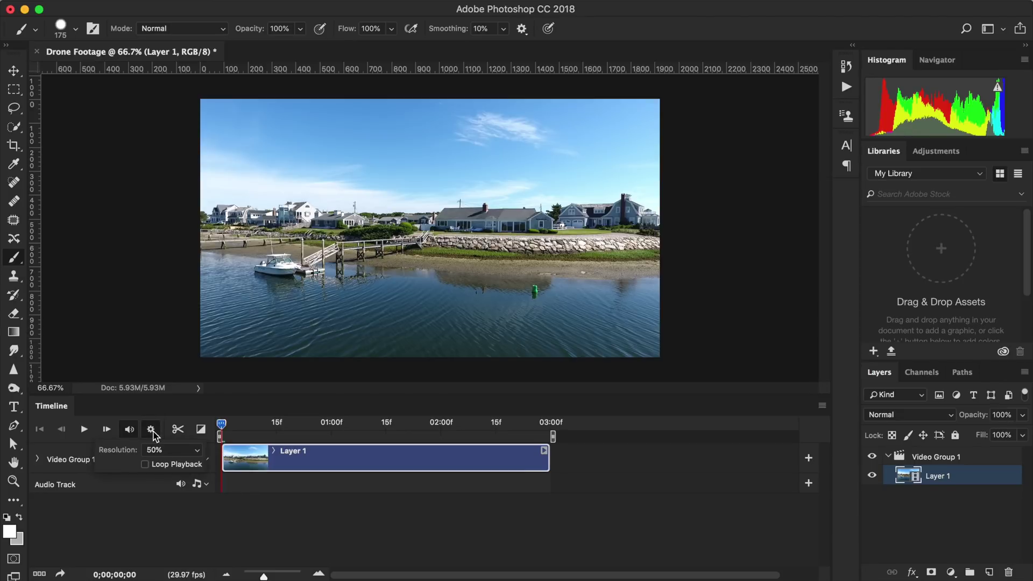
pyautogui.click(146, 465)
pyautogui.press('space')
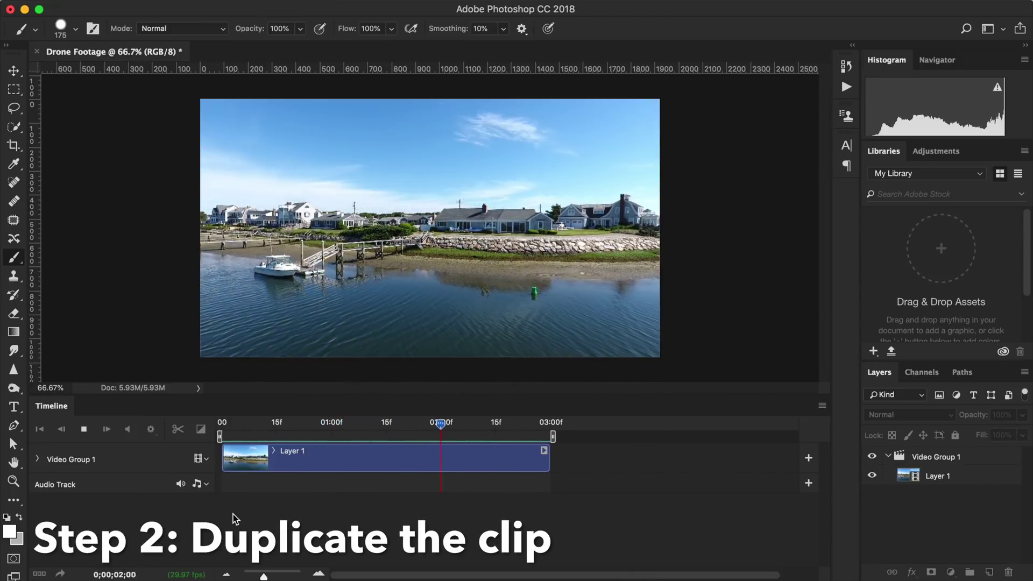
# - Duplicate Layer 1 and move the copy to its own top track starting at 0
pyautogui.press('space')
pyautogui.moveTo(963, 477); pyautogui.dragTo(991, 574)
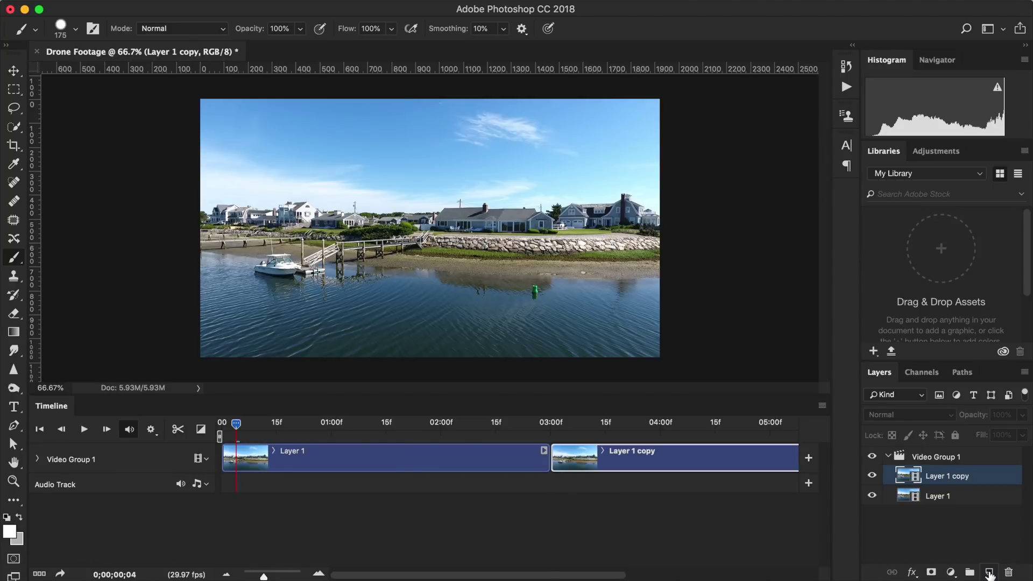
pyautogui.moveTo(980, 480); pyautogui.dragTo(937, 448)
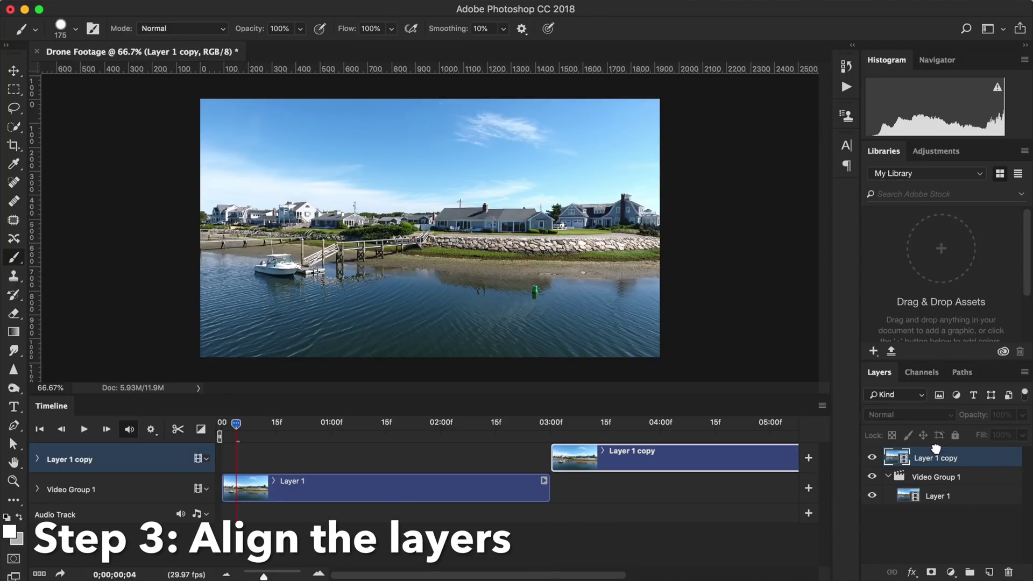
pyautogui.moveTo(773, 463); pyautogui.dragTo(431, 455)
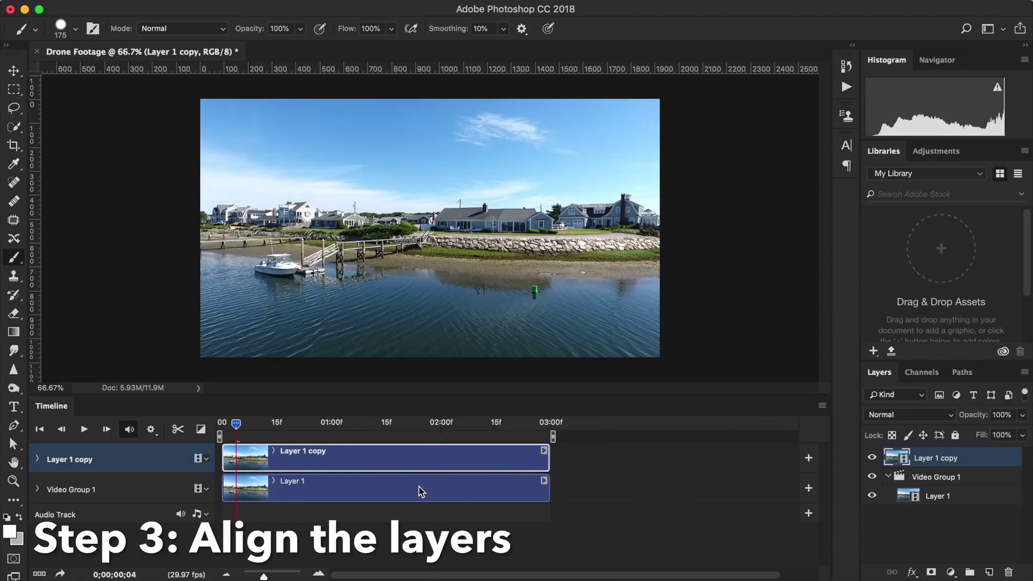
# - Trim Layer 1 to cover only 02:00 to 03:00, with the playhead at 02:00
pyautogui.moveTo(454, 490); pyautogui.dragTo(742, 491)
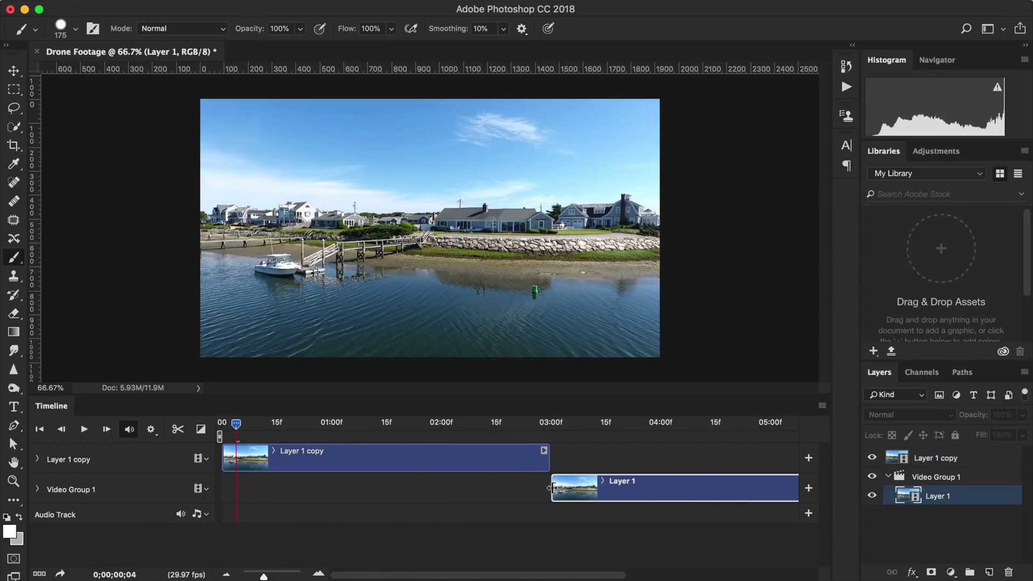
pyautogui.moveTo(553, 488); pyautogui.dragTo(446, 489)
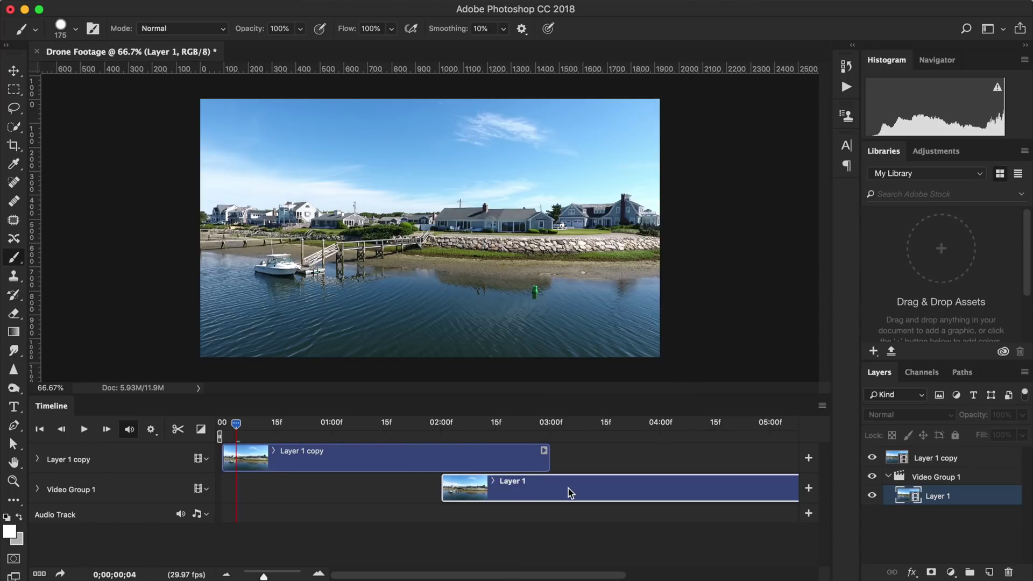
pyautogui.hscroll(10, 588, 549)
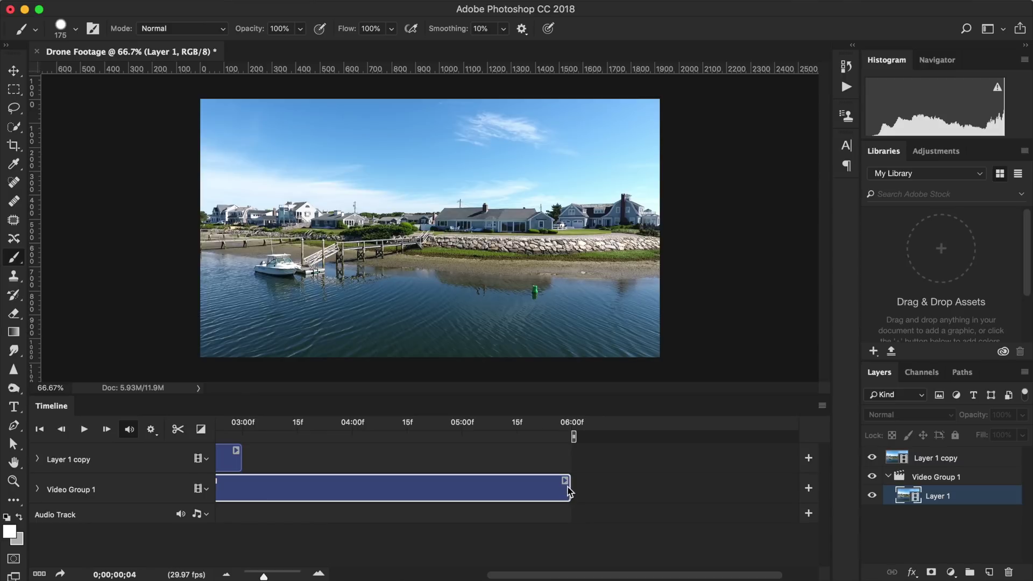
pyautogui.moveTo(569, 491); pyautogui.dragTo(245, 484)
pyautogui.click(393, 425)
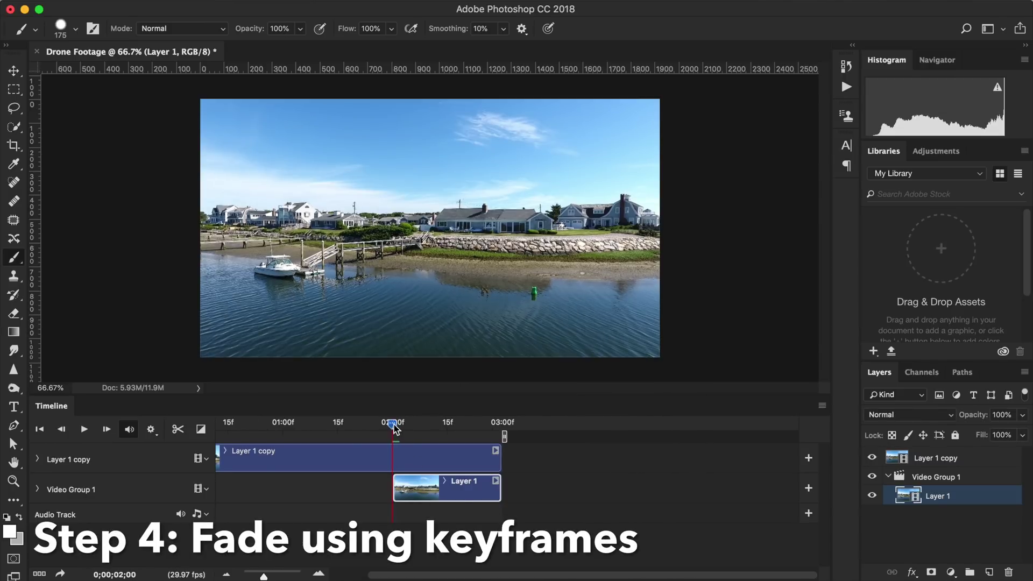
# - Keyframe Layer 1 copy's opacity at 02:00 and 0% at the last frame, then preview the fade
pyautogui.click(226, 451)
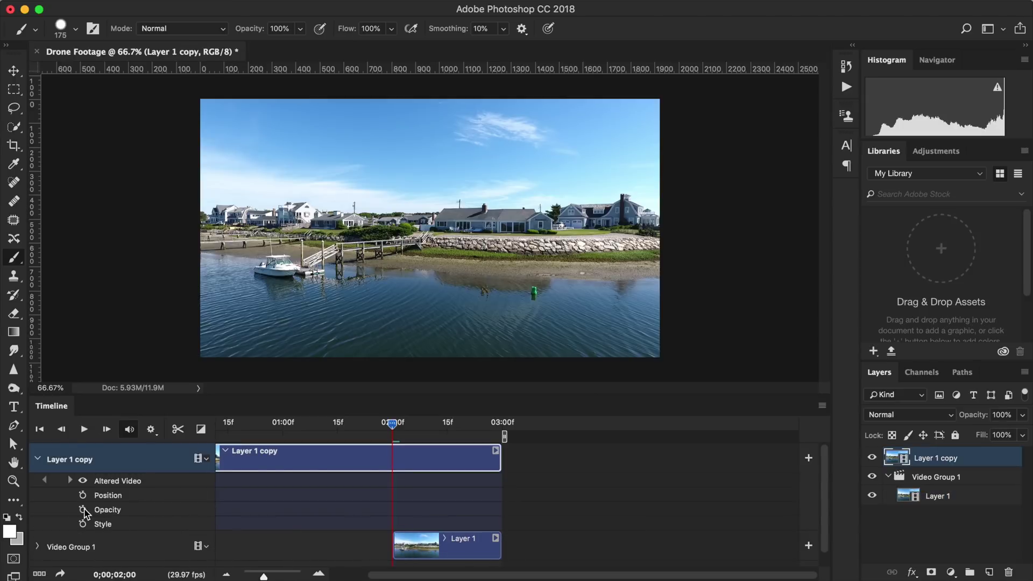
pyautogui.click(83, 510)
pyautogui.moveTo(387, 427); pyautogui.dragTo(506, 429)
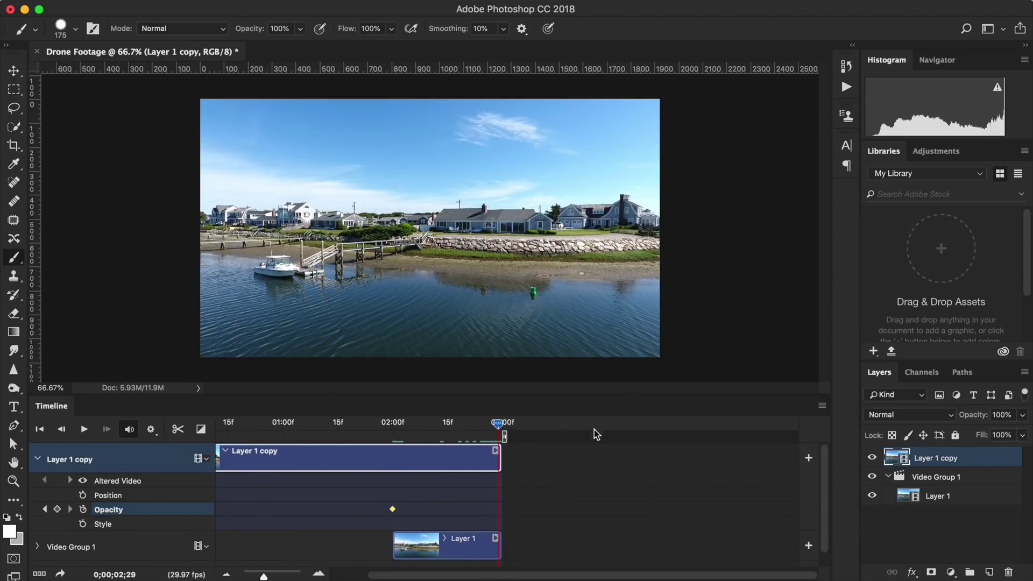
pyautogui.click(1022, 416)
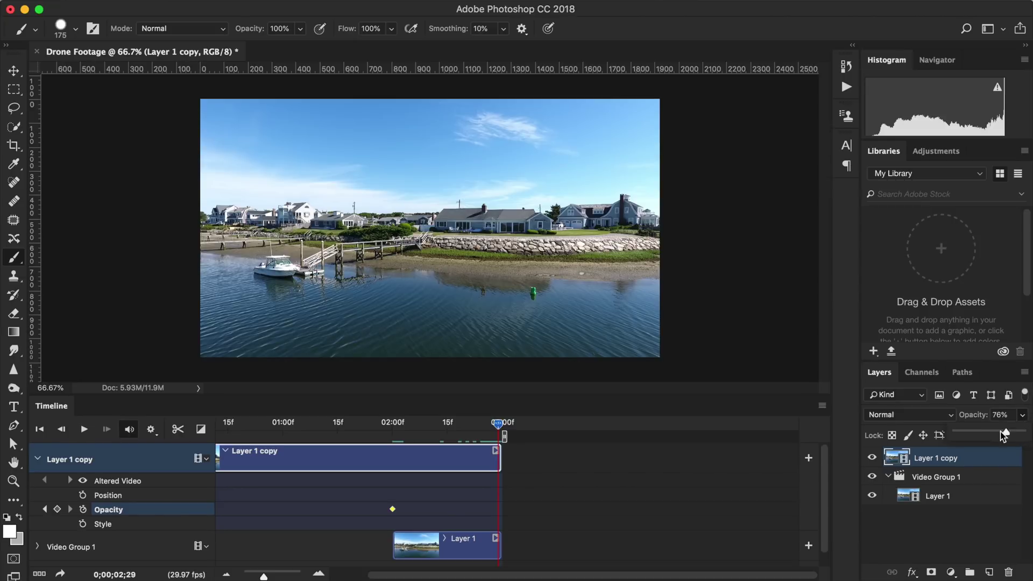
pyautogui.moveTo(1003, 436); pyautogui.dragTo(939, 437)
pyautogui.moveTo(498, 509); pyautogui.dragTo(502, 509)
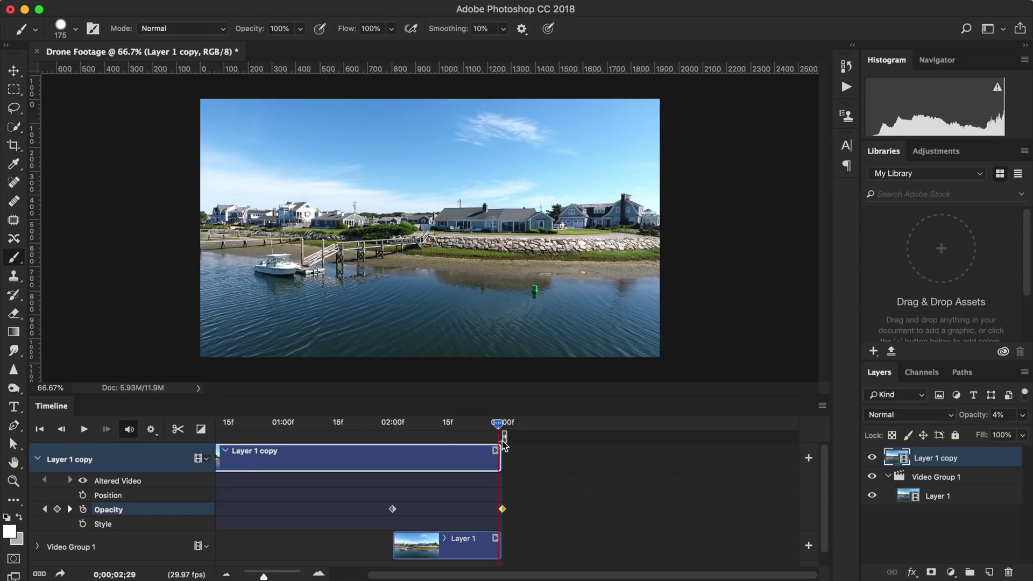
pyautogui.press('space')
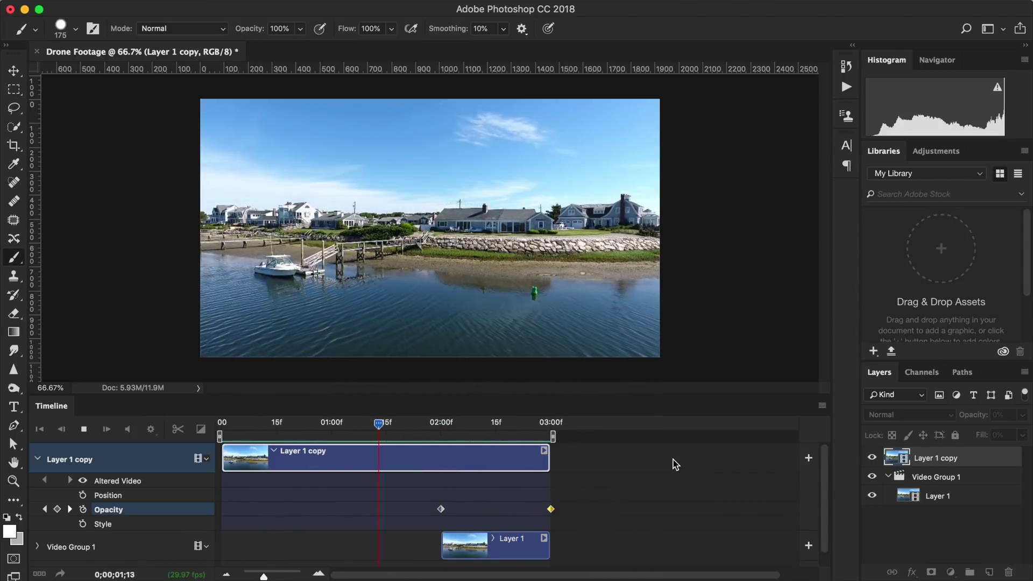
pyautogui.press('space')
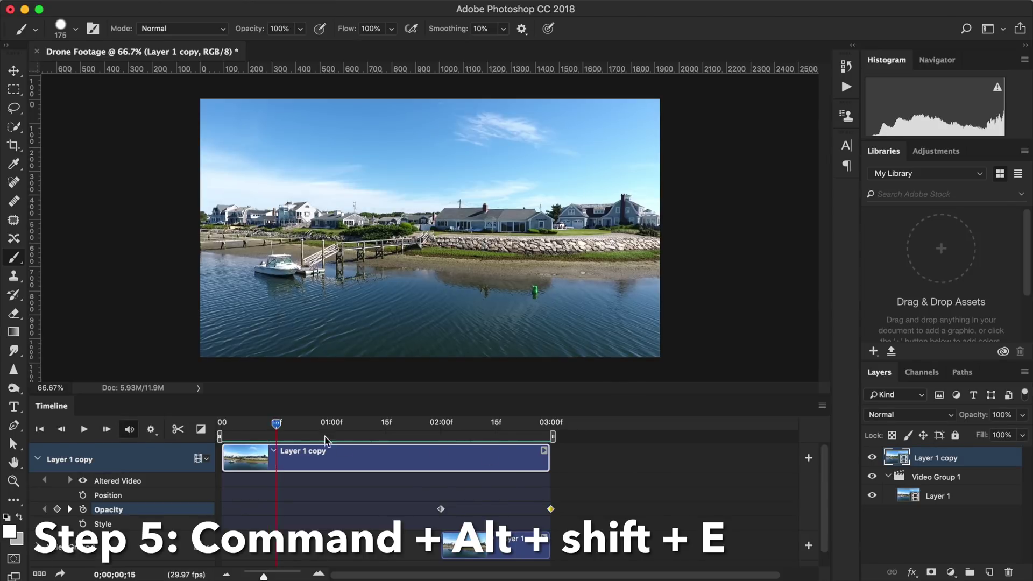
# - Stamp visible layers into Layer 2 with Cmd+Opt+Shift+E, trim it to 03:00f, and preview
pyautogui.click(221, 423)
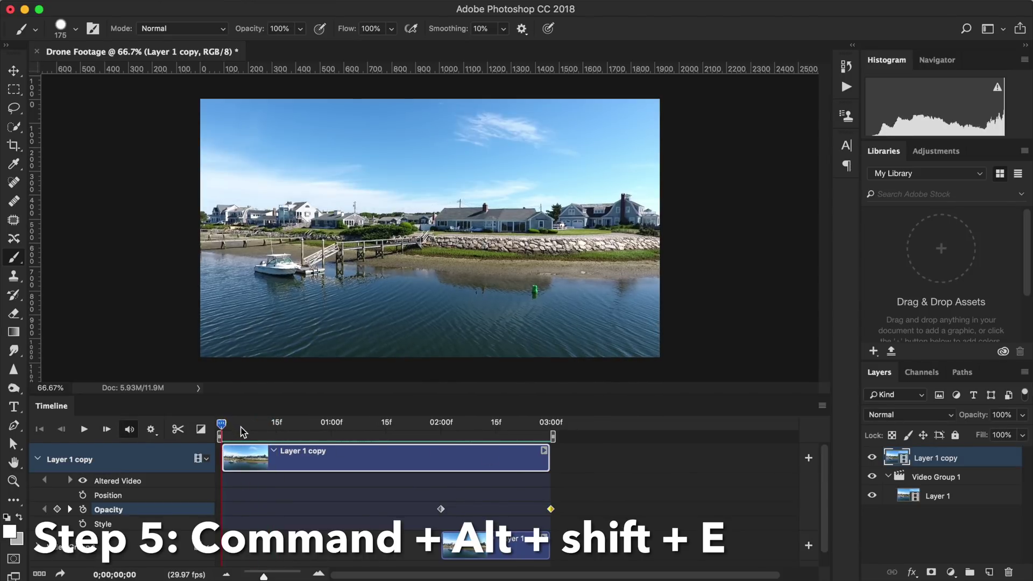
pyautogui.press('super+alt+shift+e')
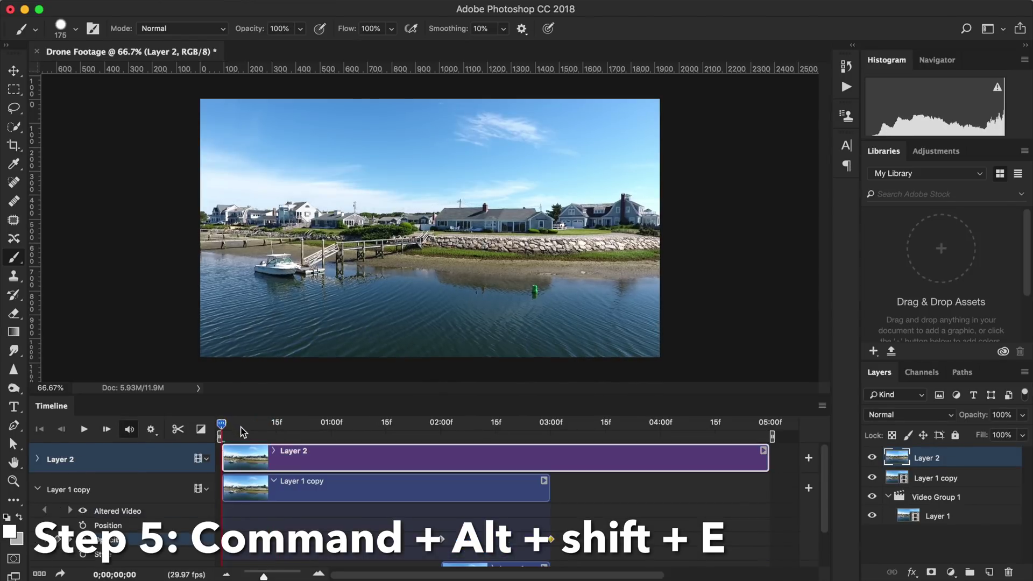
pyautogui.moveTo(765, 464); pyautogui.dragTo(555, 463)
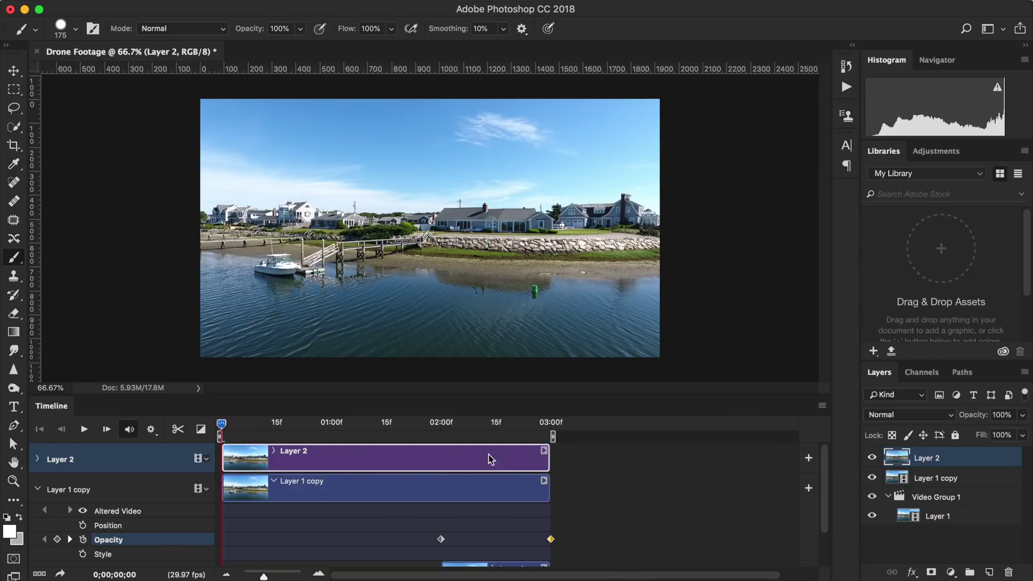
pyautogui.press('space')
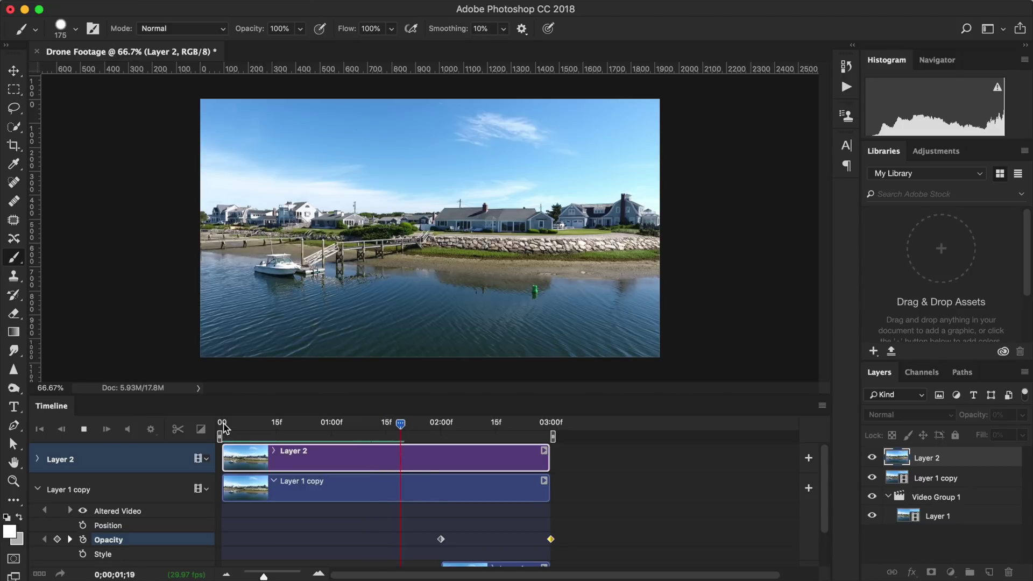
pyautogui.press('space')
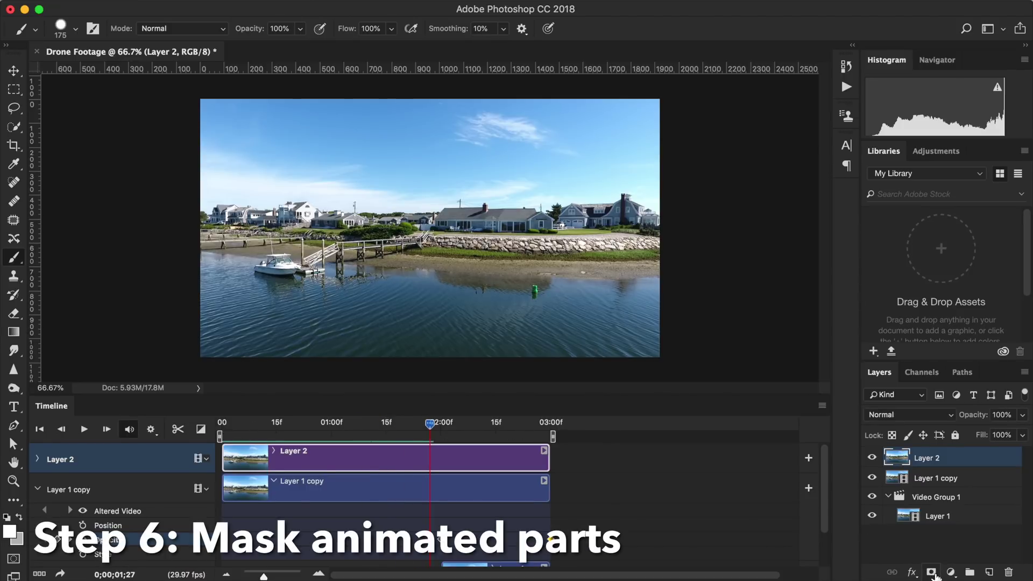
# - Add a layer mask to Layer 2 and paint the water out with a black 200 px brush
pyautogui.click(934, 574)
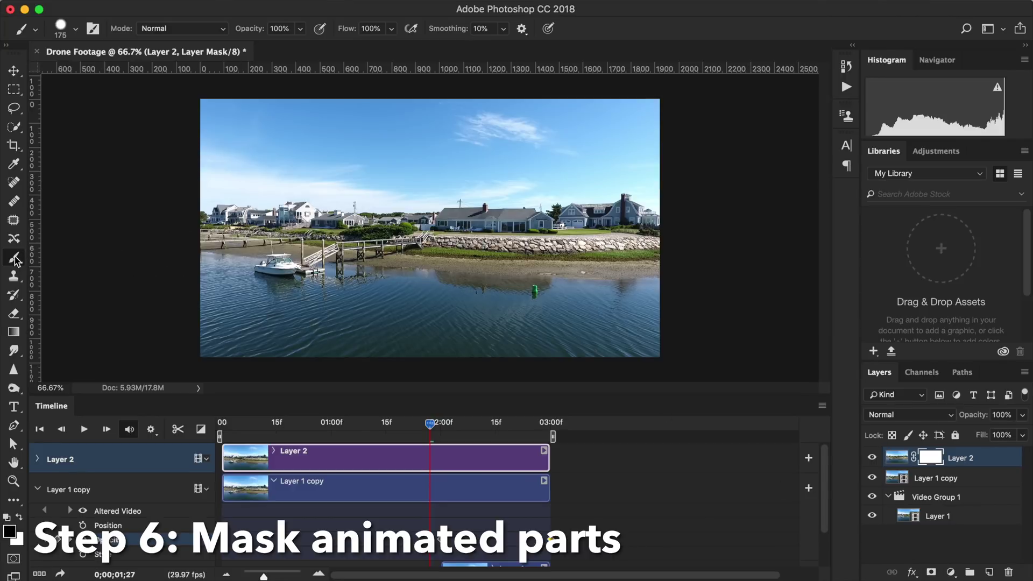
pyautogui.click(10, 530)
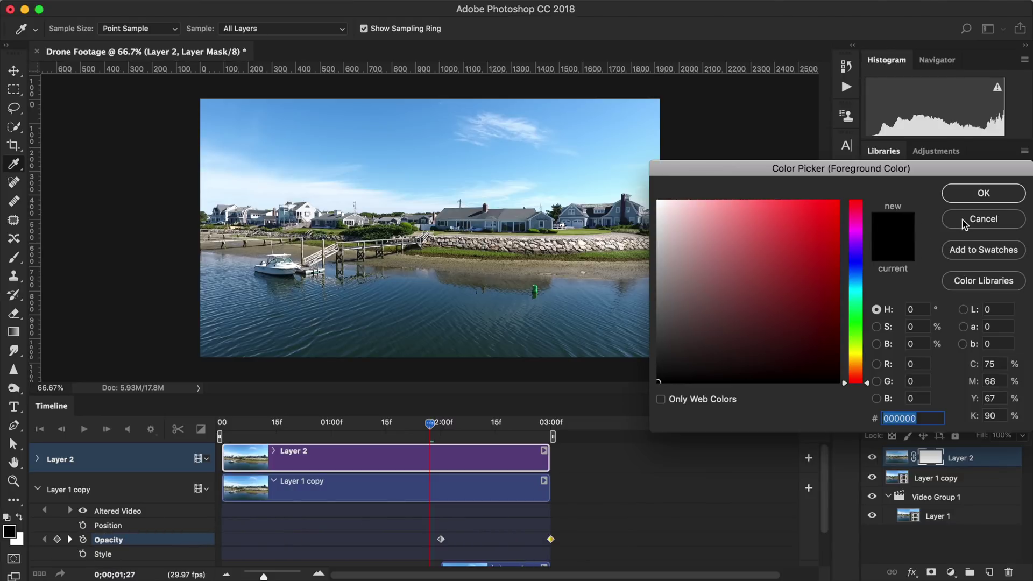
pyautogui.click(969, 194)
pyautogui.press(']')
pyautogui.moveTo(673, 306)
pyautogui.mouseDown()
pyautogui.moveTo(646, 327)
pyautogui.moveTo(435, 322)
pyautogui.moveTo(336, 332)
pyautogui.moveTo(214, 320)
pyautogui.moveTo(304, 311)
pyautogui.moveTo(228, 286)
pyautogui.moveTo(533, 306)
pyautogui.moveTo(249, 305)
pyautogui.moveTo(731, 313)
pyautogui.mouseUp()
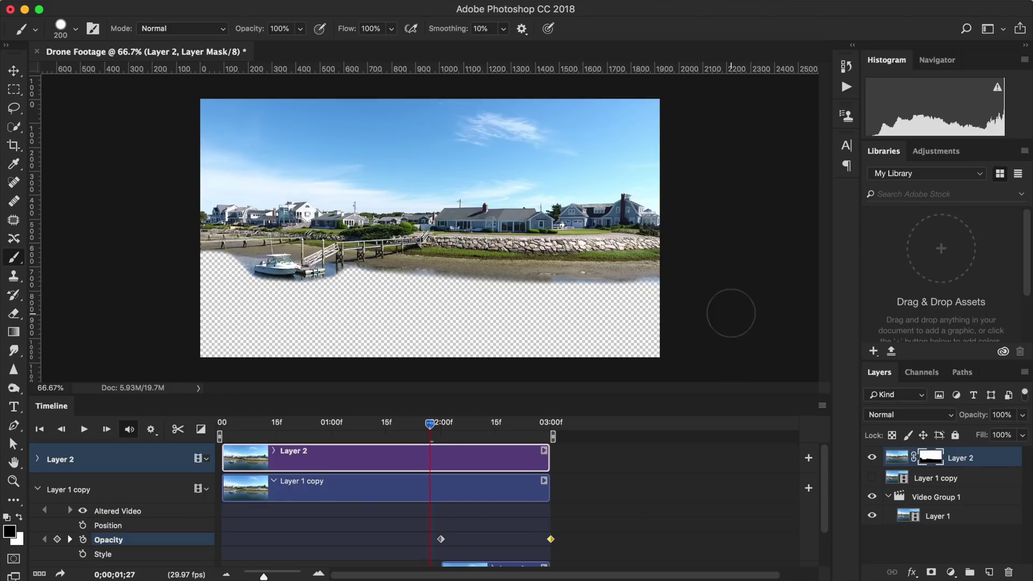
# - Turn Layer 1 copy back on and preview the cinemagraph
pyautogui.click(872, 478)
pyautogui.press('space')
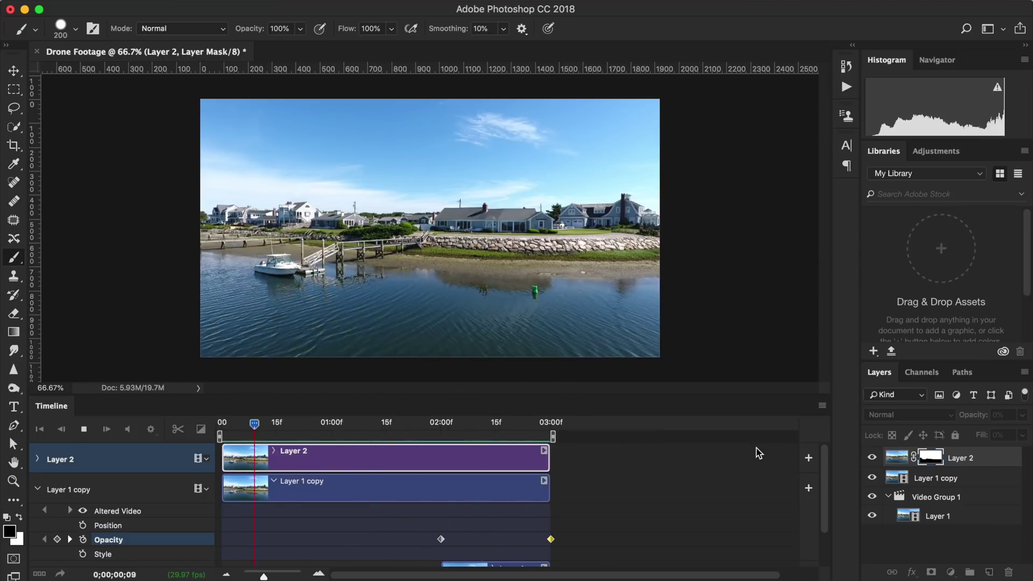
pyautogui.press('space')
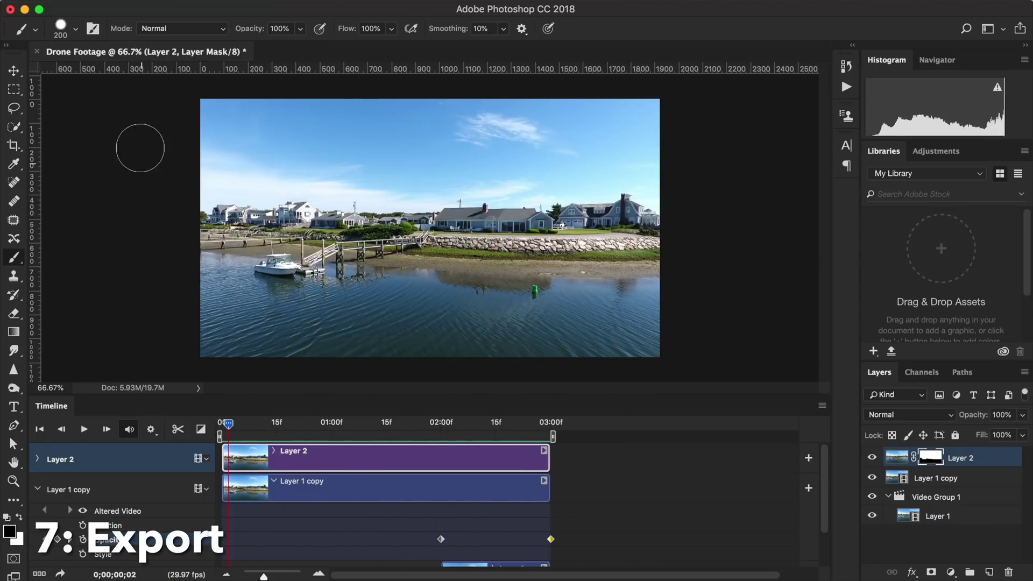
# - Save for Web a forever-looping GIF named Cinemagraph - GIF to the Desktop
pyautogui.click(134, 1)
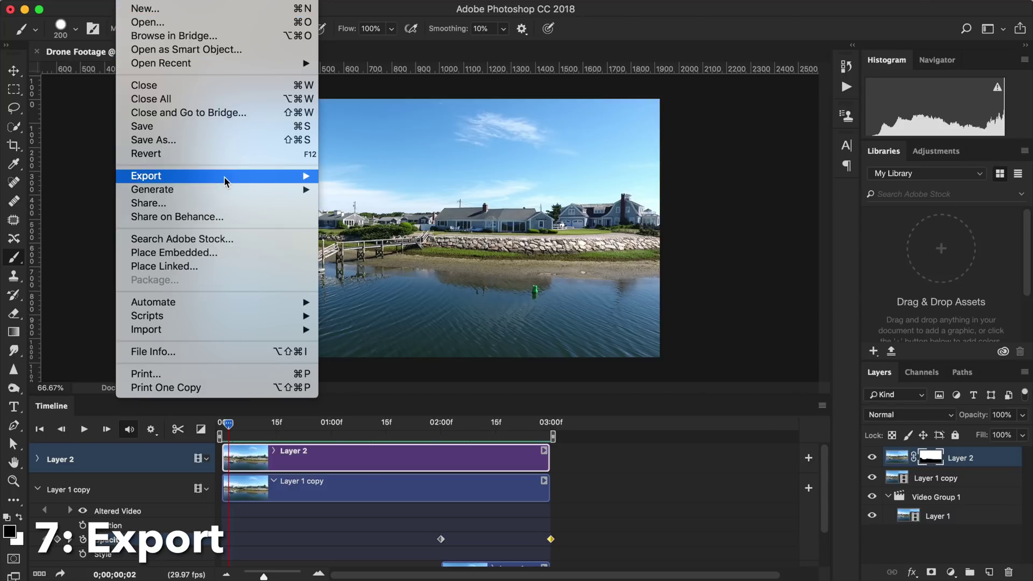
pyautogui.moveTo(225, 177)
pyautogui.click(467, 237)
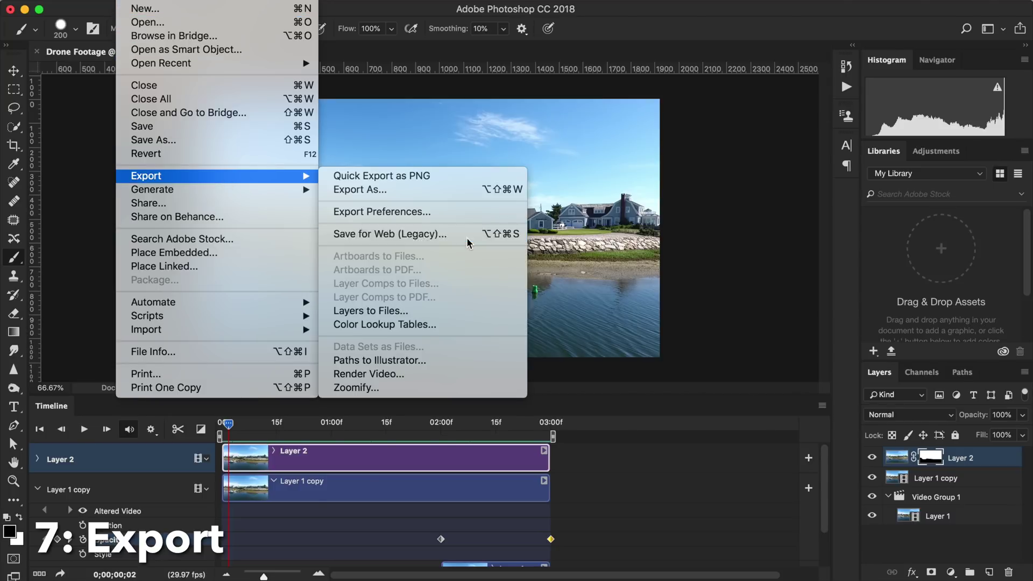
pyautogui.click(990, 490)
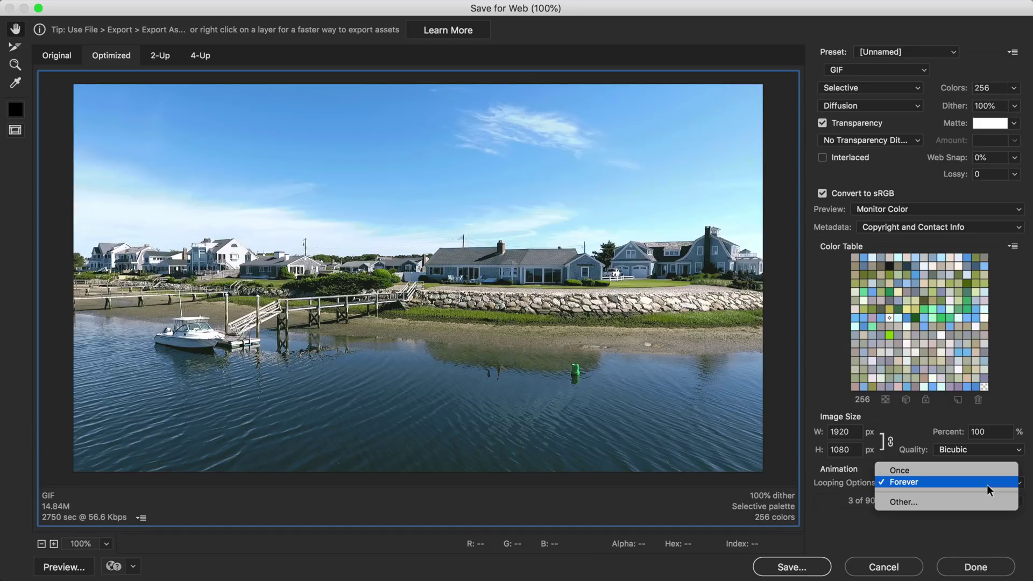
pyautogui.click(990, 484)
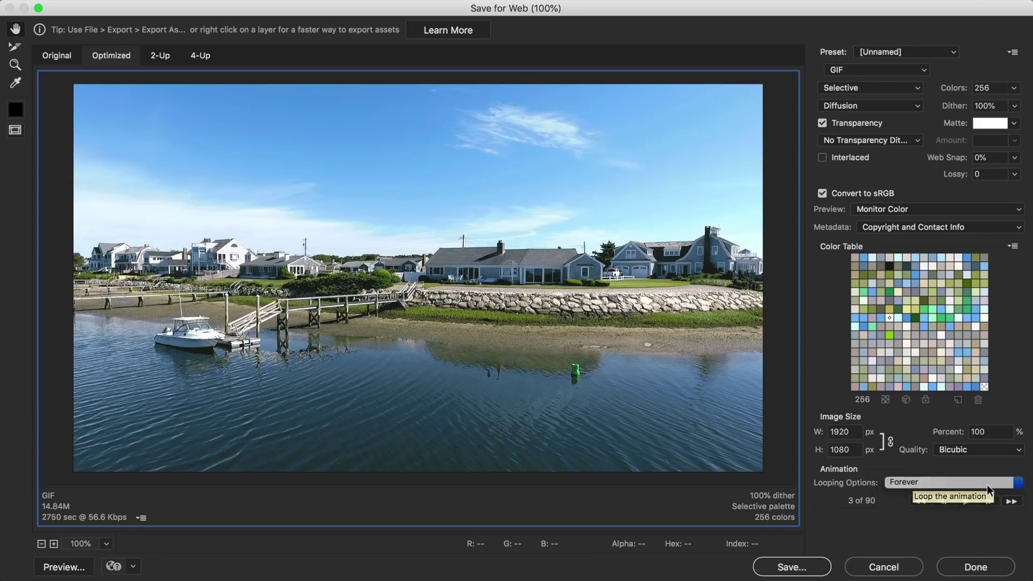
pyautogui.click(817, 569)
pyautogui.write('Cinemagraph - GIF.gif')
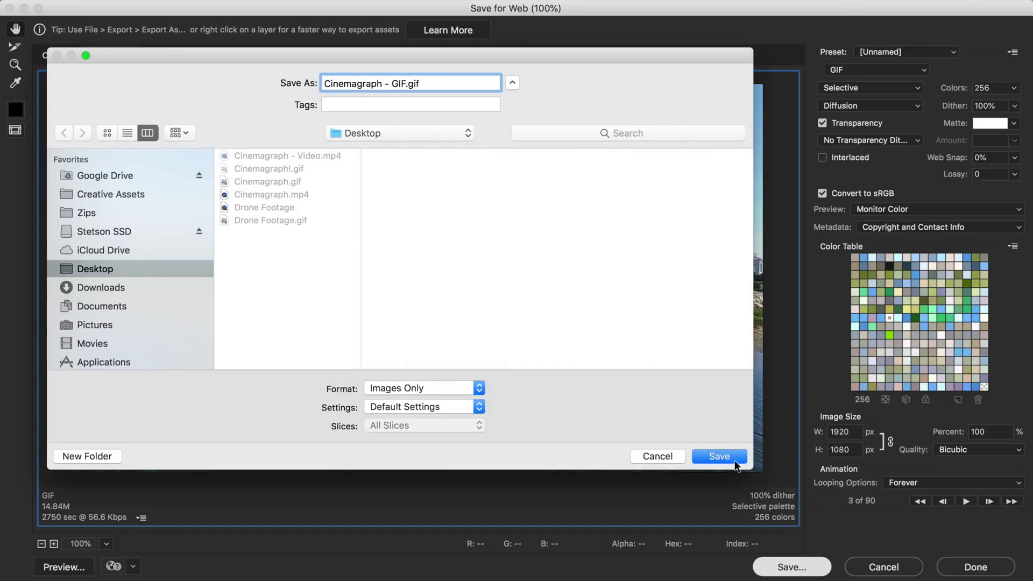
pyautogui.click(735, 464)
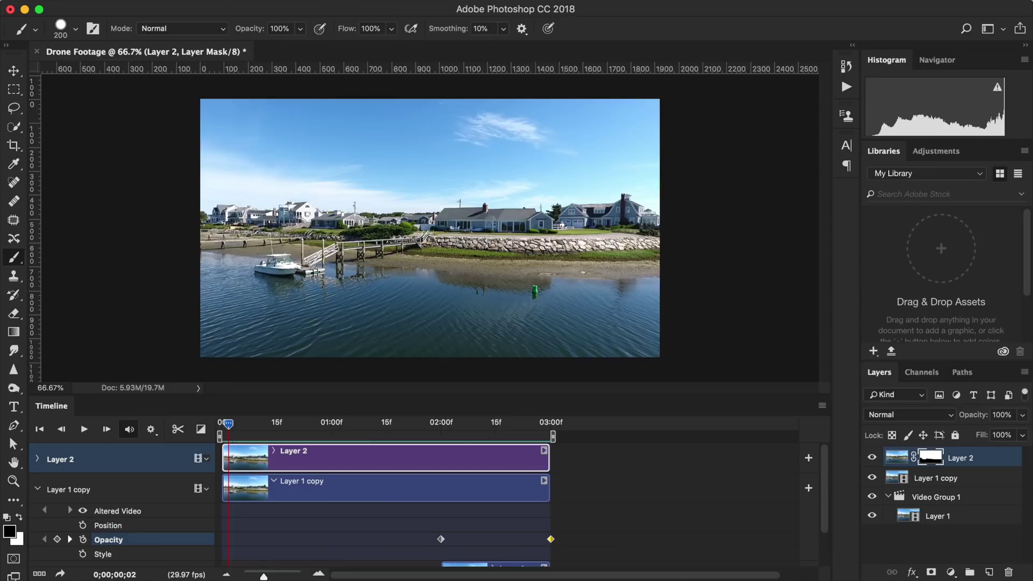
# - Render the cinemagraph as the video Cinemagraph - Video.mp4
pyautogui.click(141, 4)
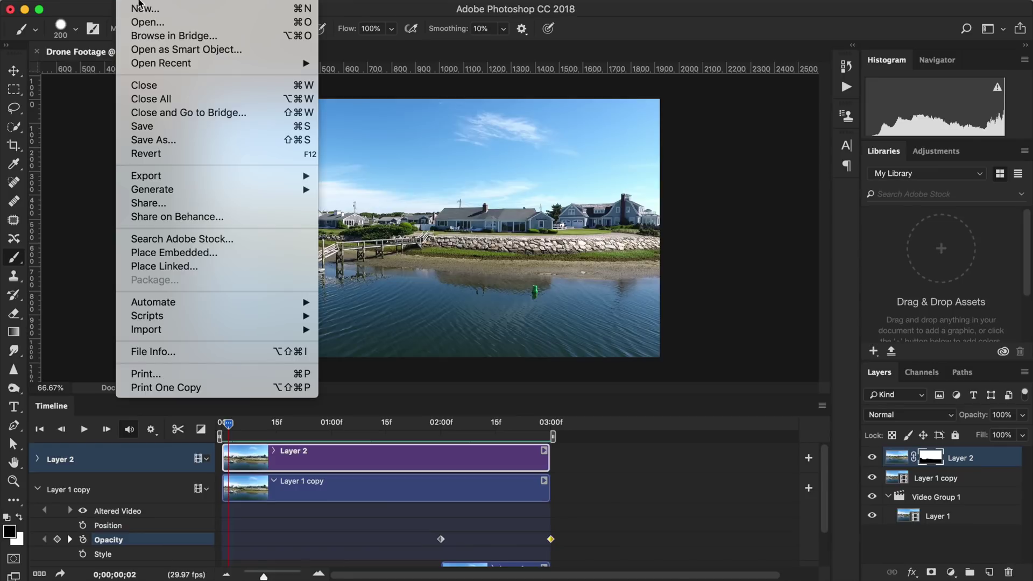
pyautogui.moveTo(215, 178)
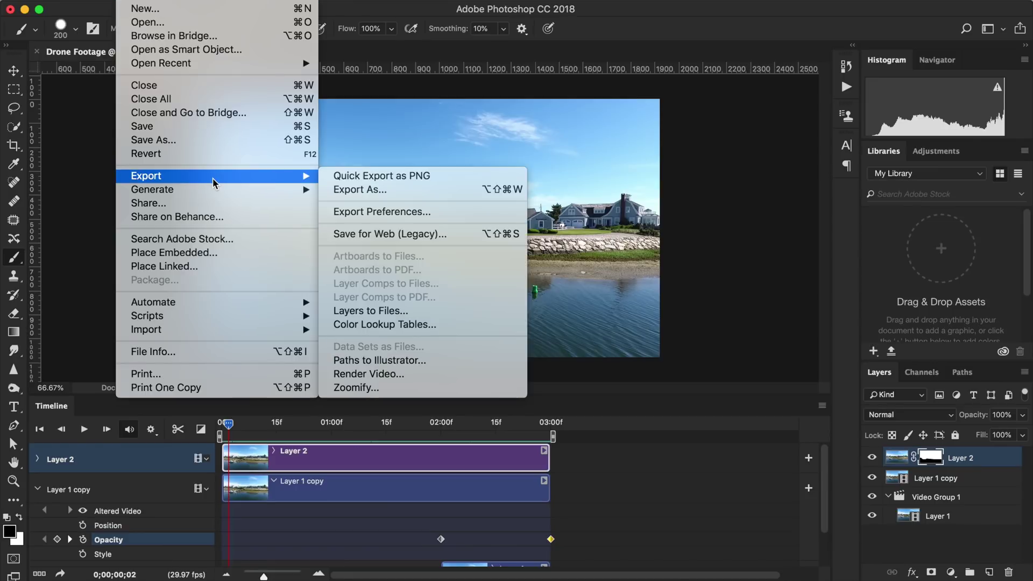
pyautogui.click(476, 378)
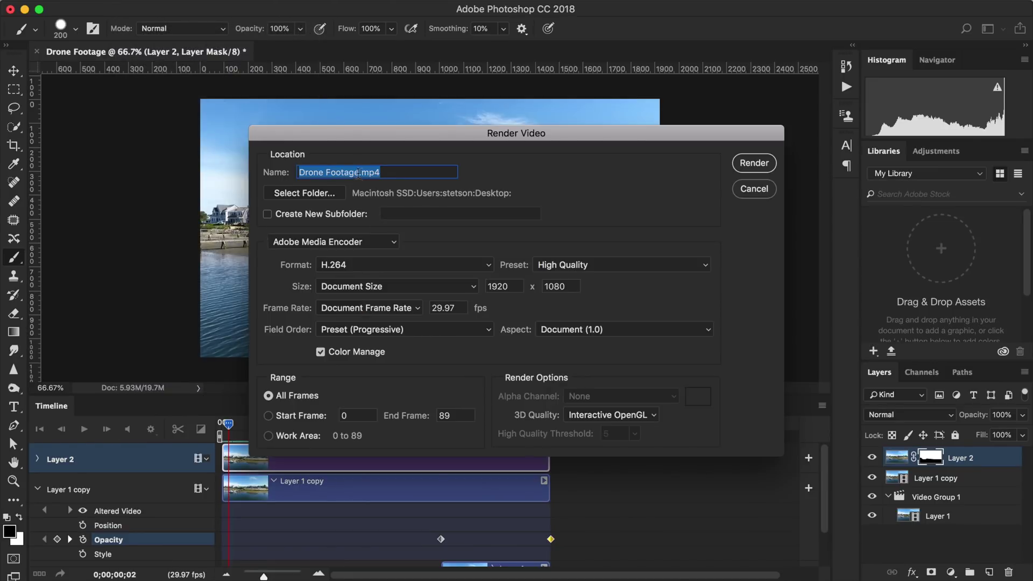
pyautogui.write('Cinemagraph - Video')
pyautogui.click(753, 165)
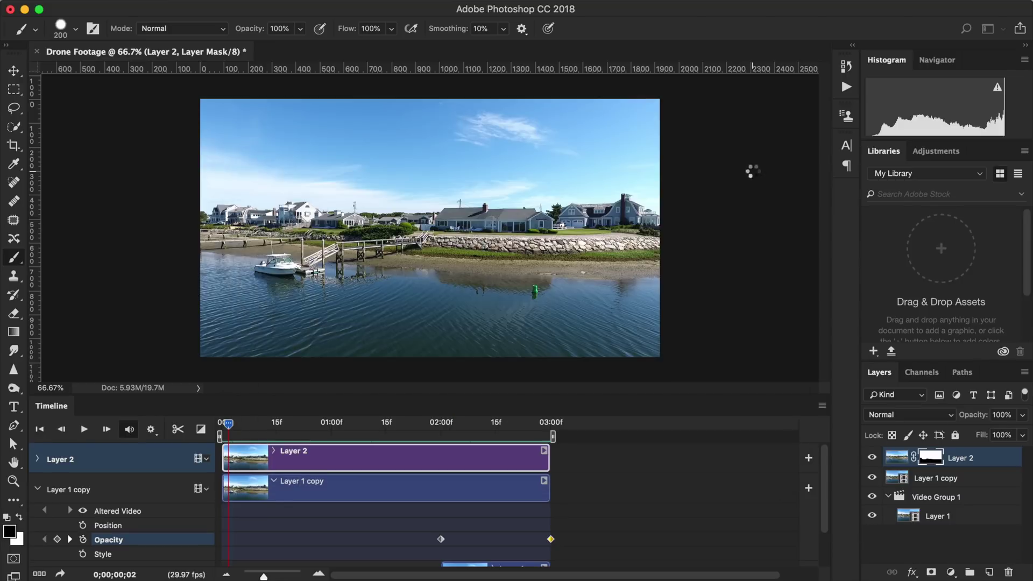